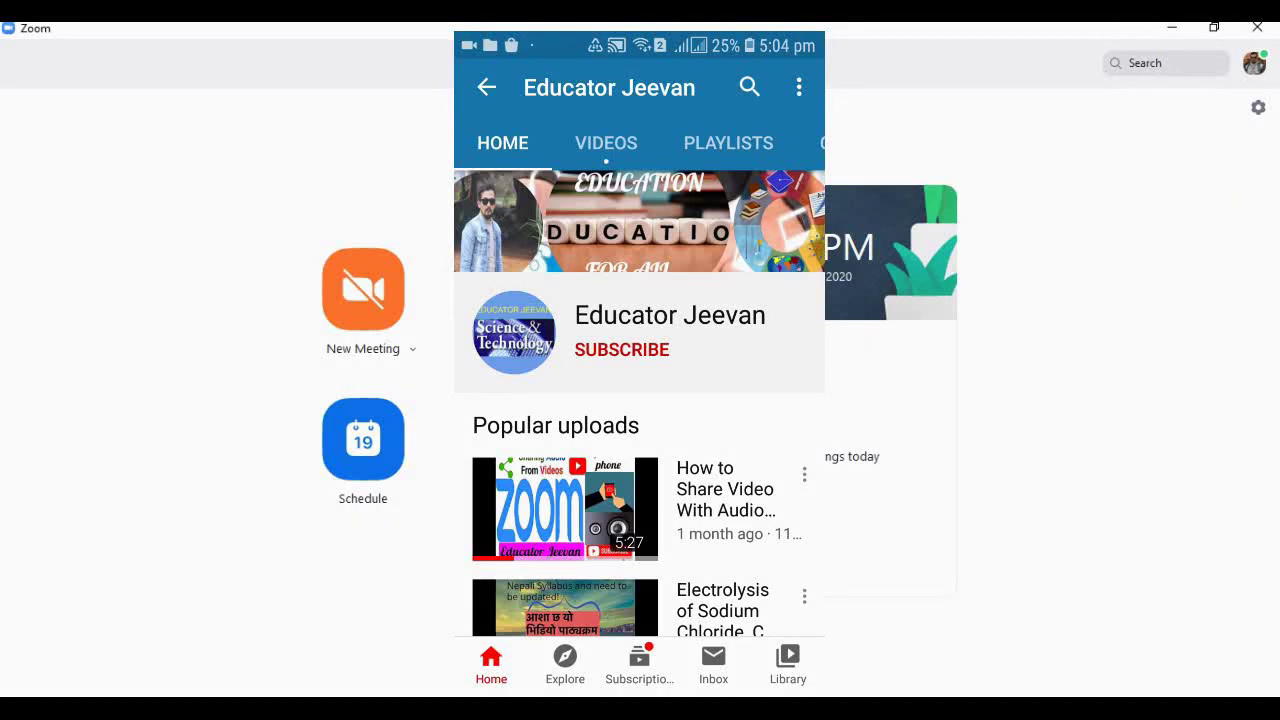
Step: Subscribe to the education channel and set its notification bell to All
click(621, 349)
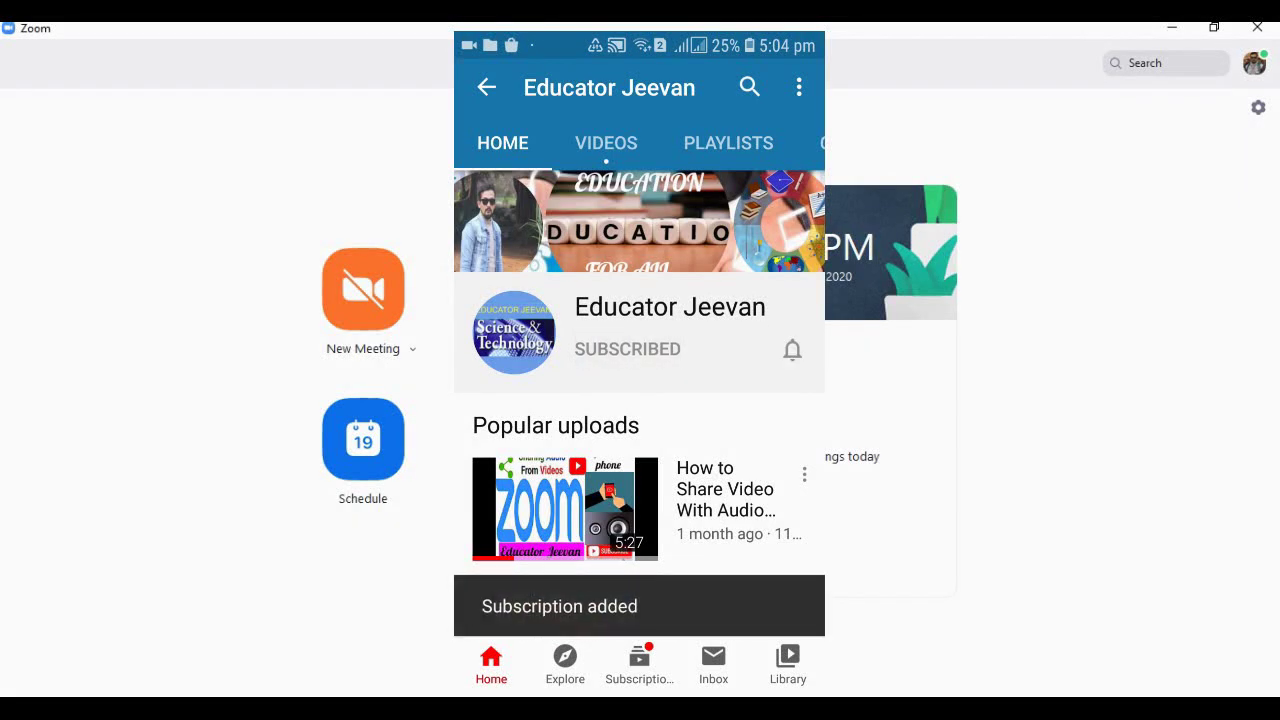
click(792, 349)
click(660, 294)
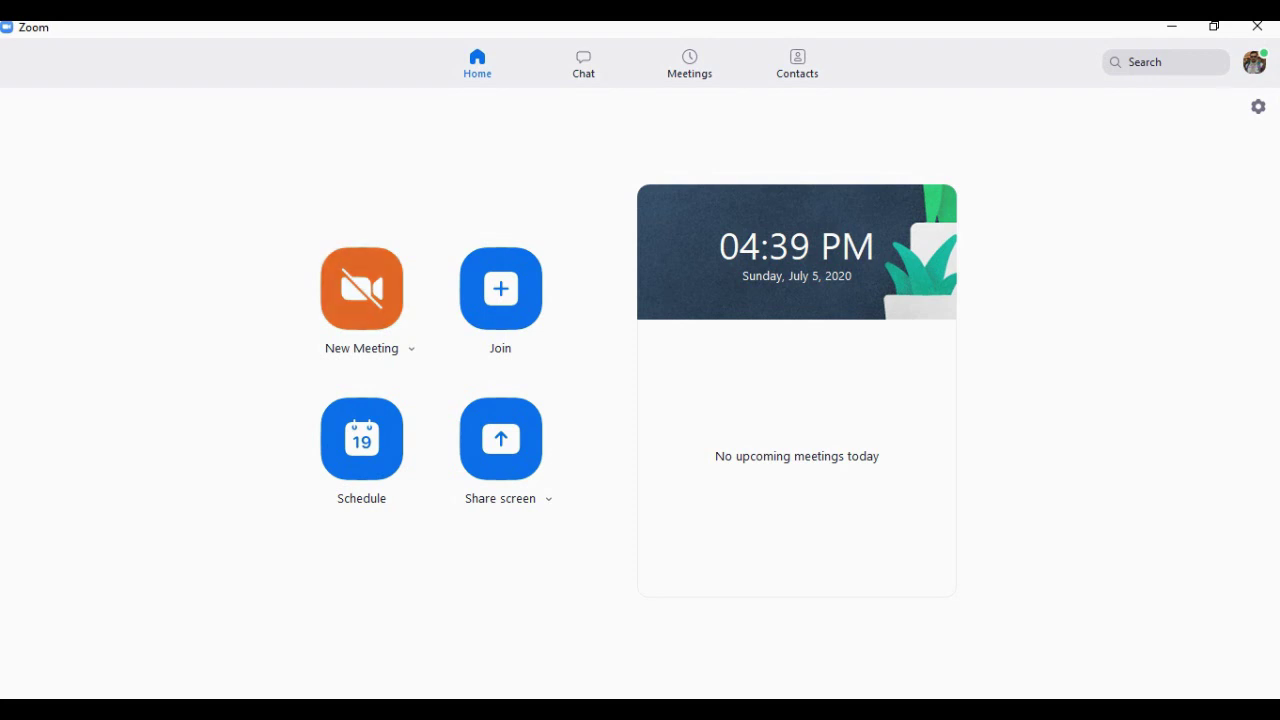
Step: Start a new Zoom meeting, maximize its window and show the host plus two students
click(361, 288)
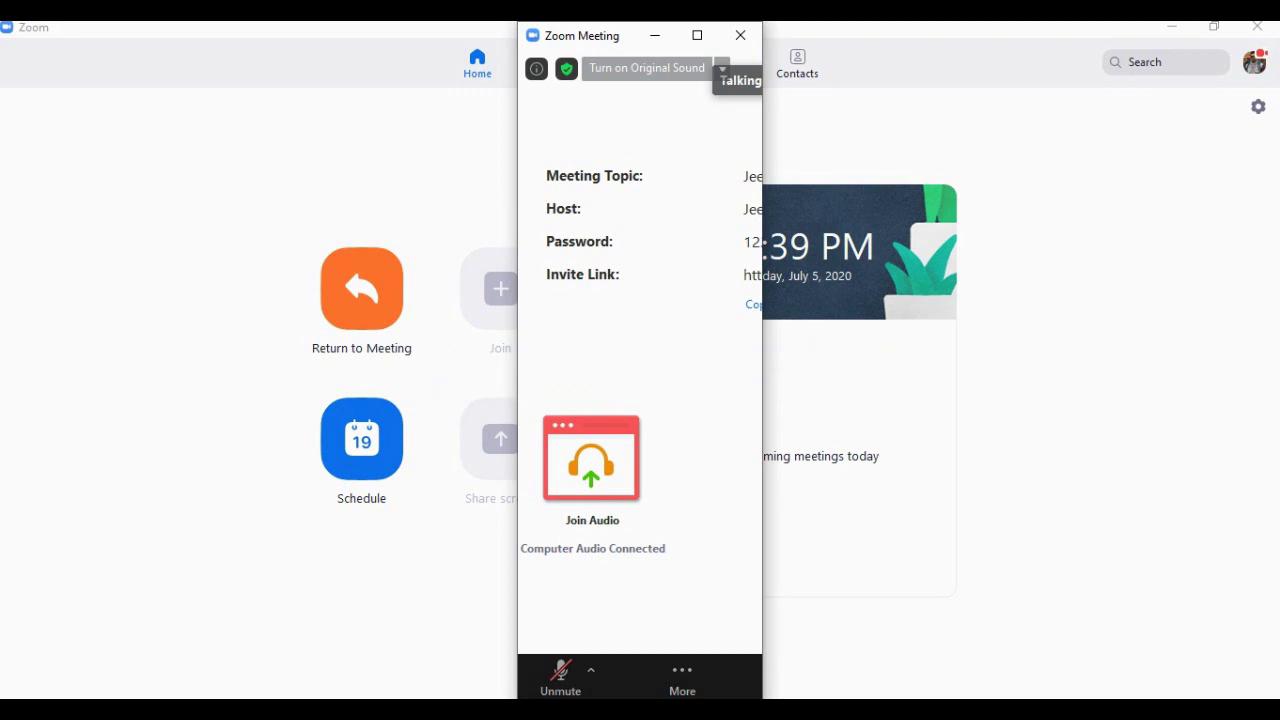
click(697, 35)
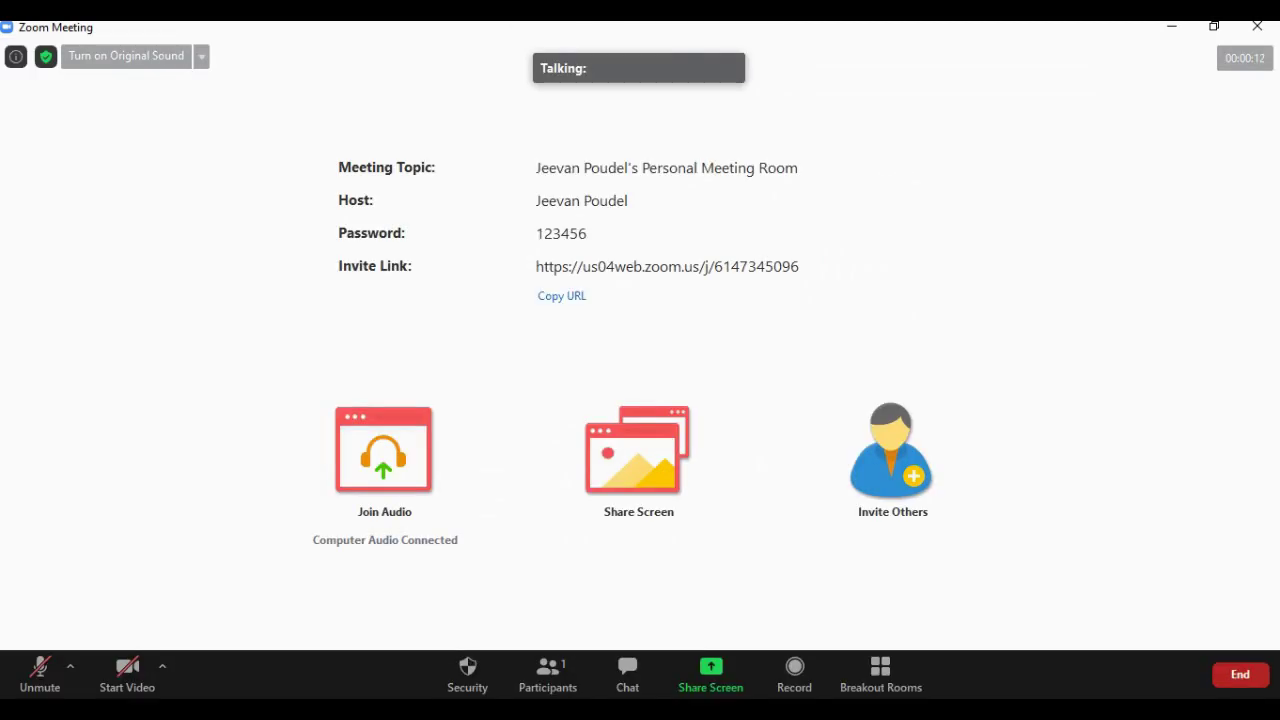
click(548, 675)
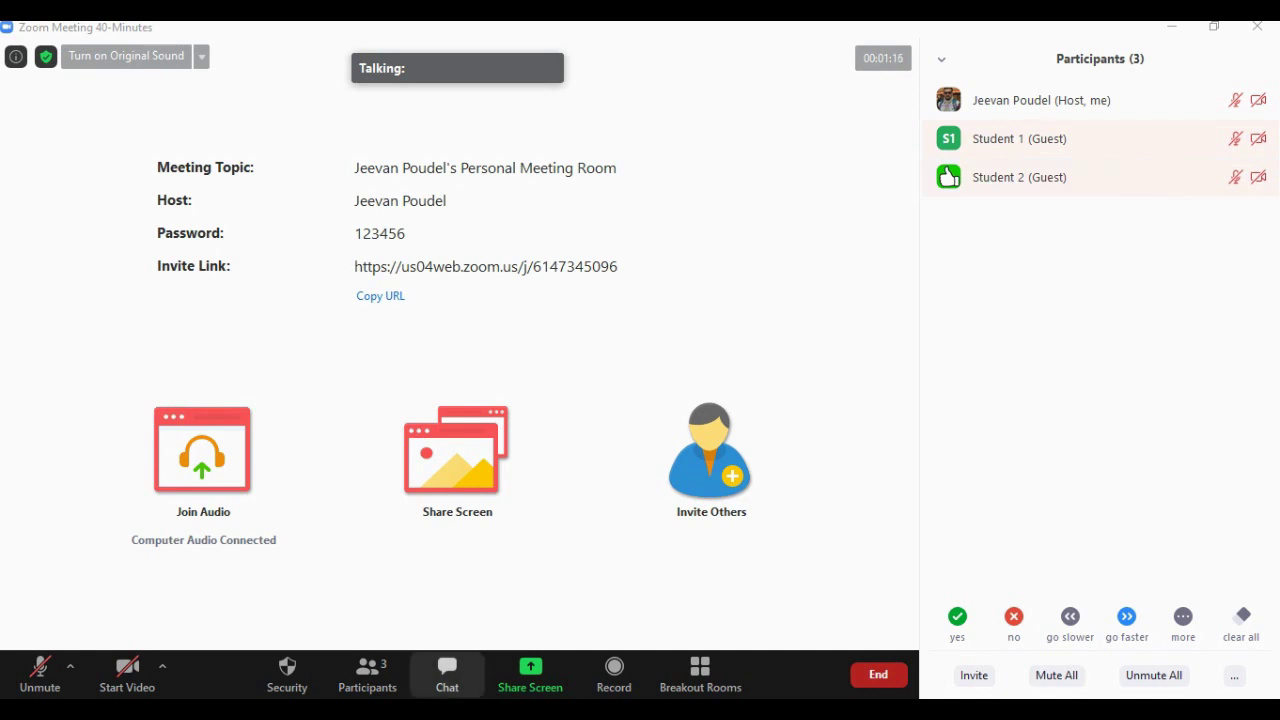
Step: Open the group chat, check its To: recipients, then reopen it showing both 'Present' replies
click(447, 668)
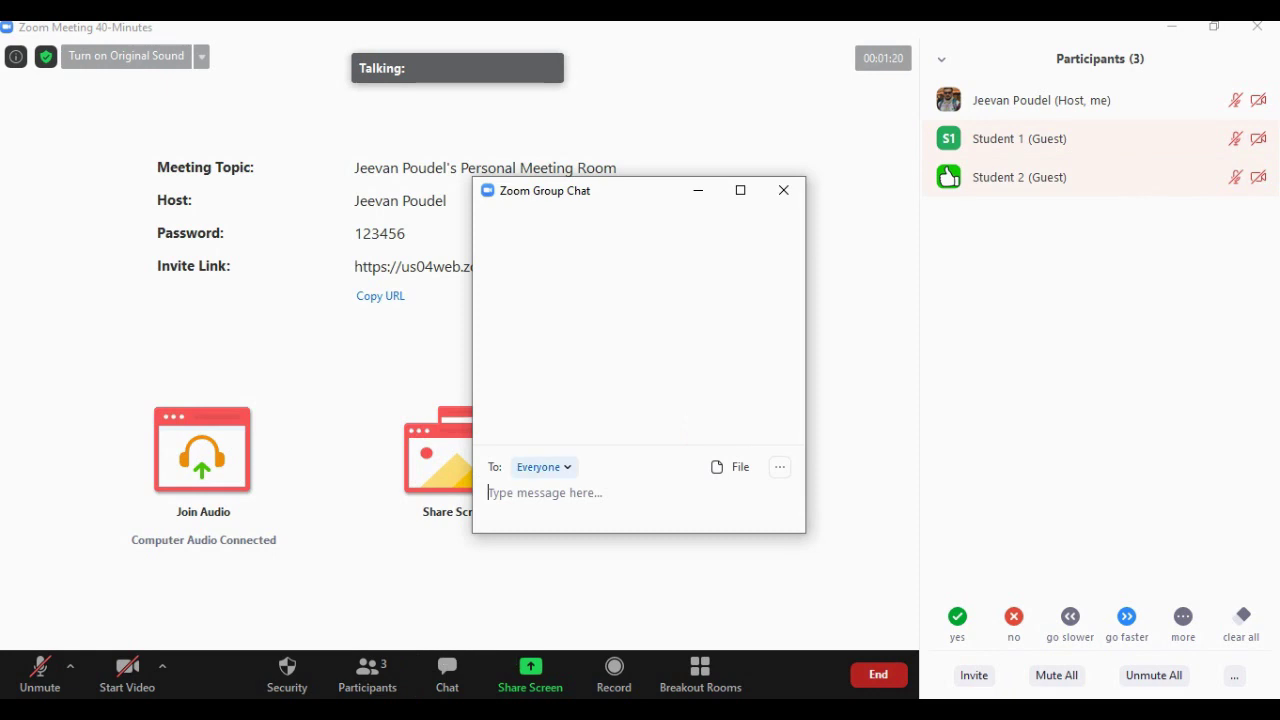
click(543, 467)
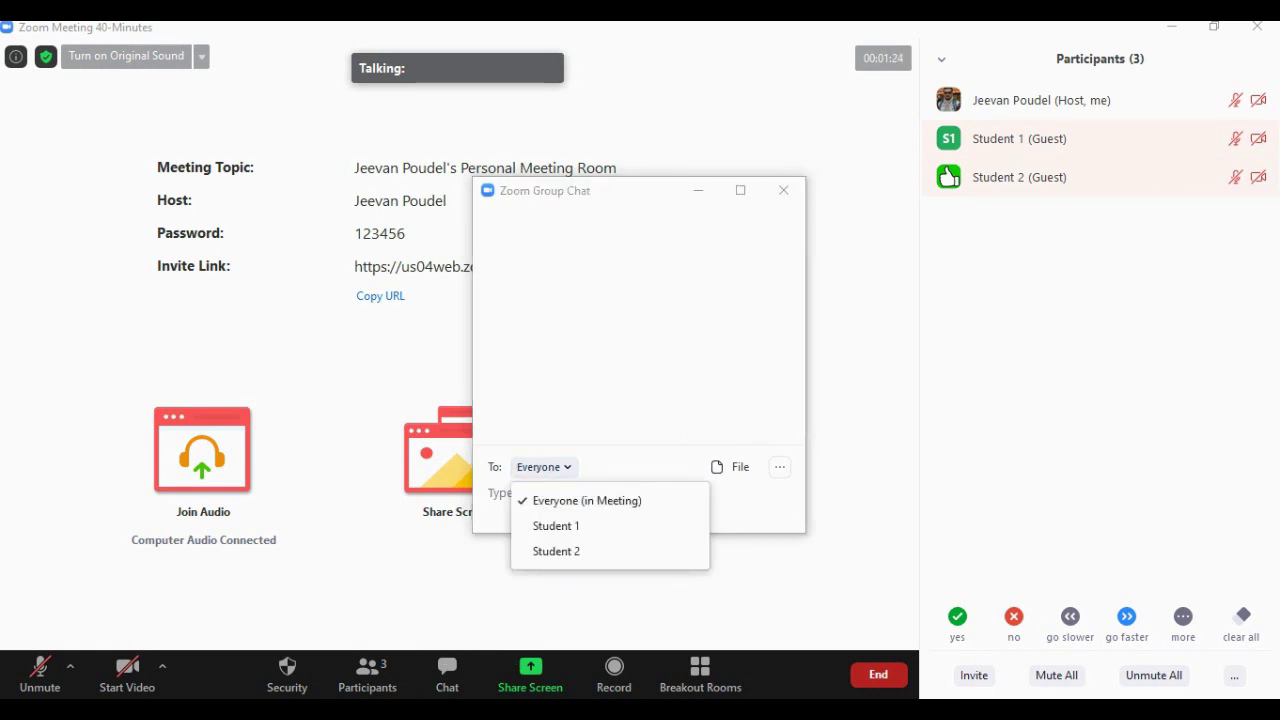
key(Escape)
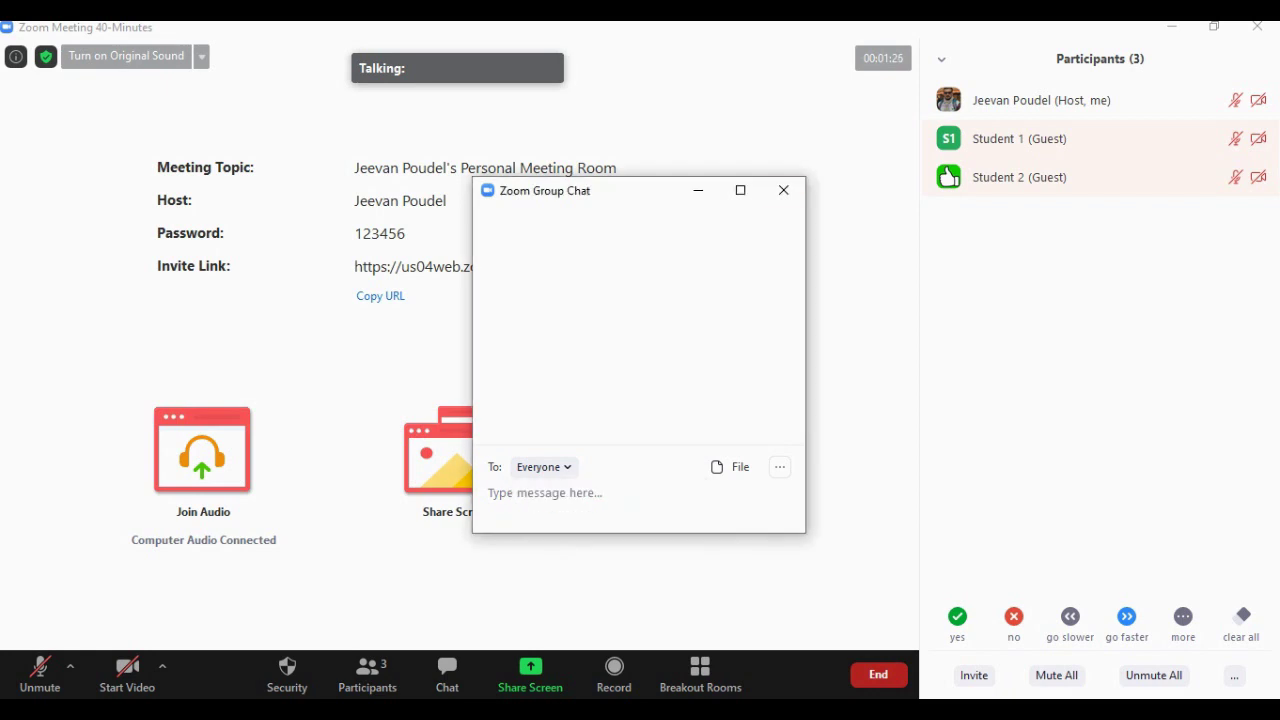
click(783, 190)
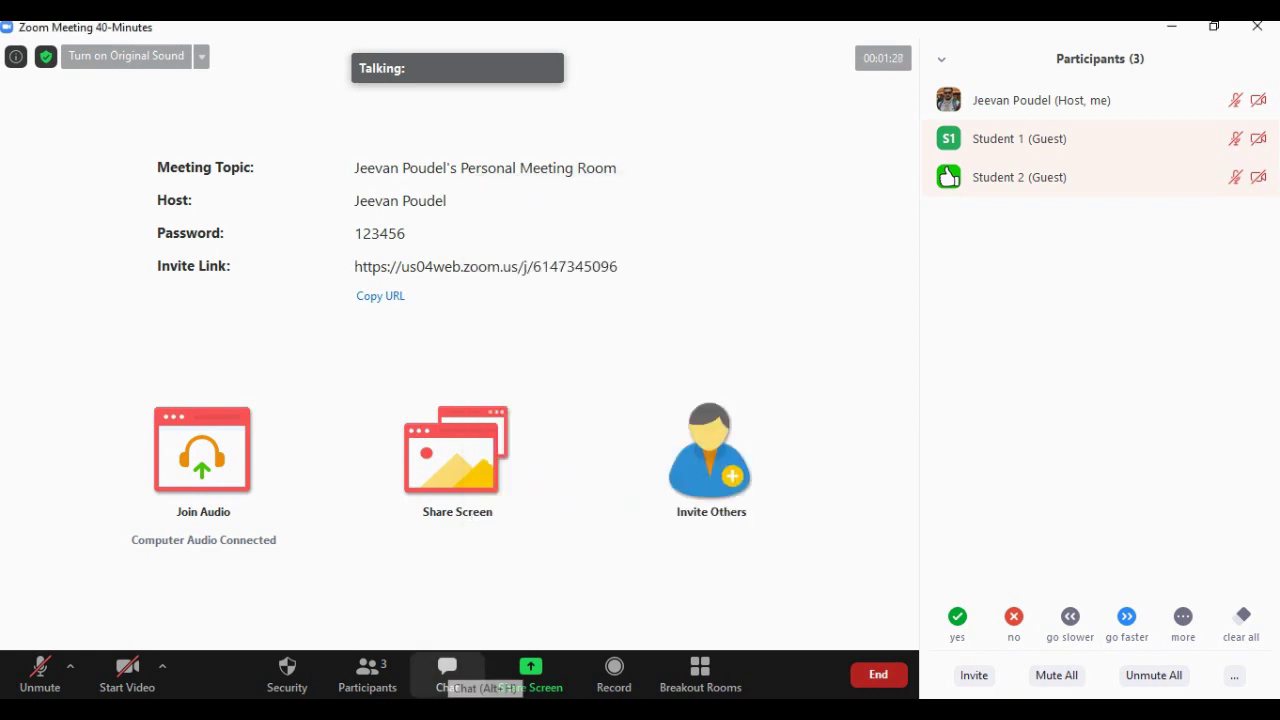
click(447, 668)
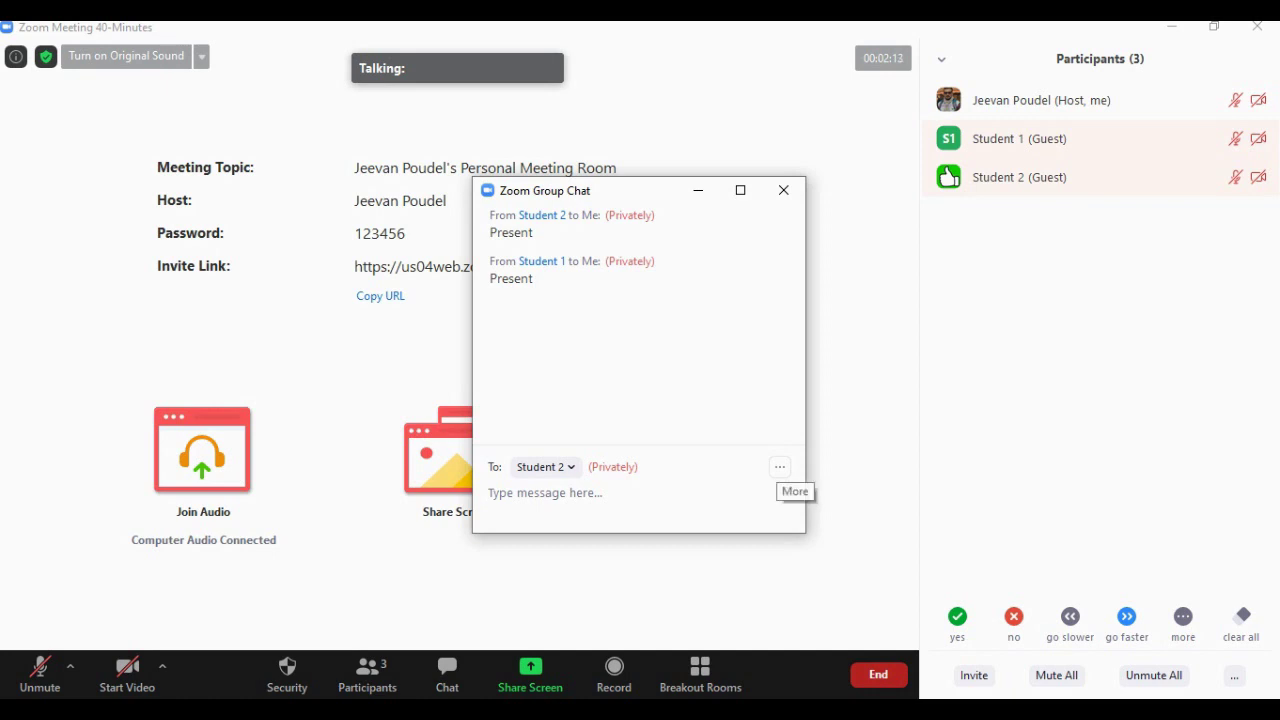
Step: Save the meeting chat to the meeting_saved_chat file from the chat's More menu
click(780, 467)
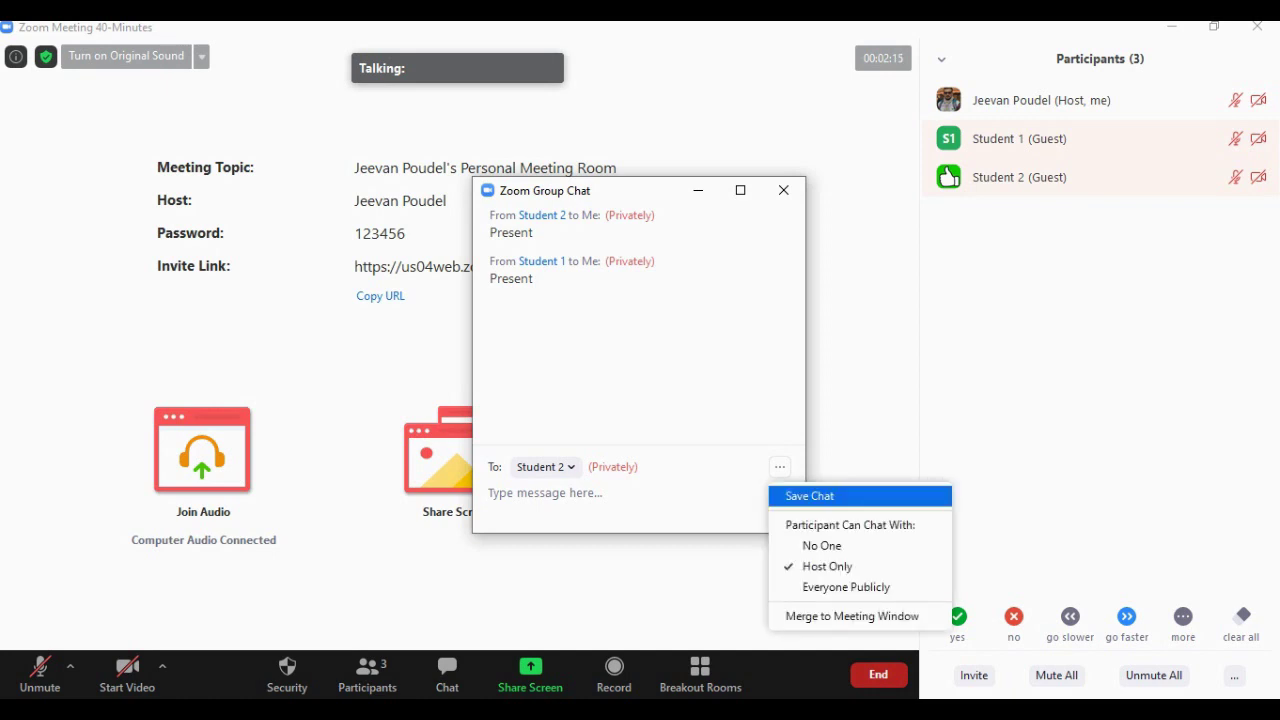
click(810, 496)
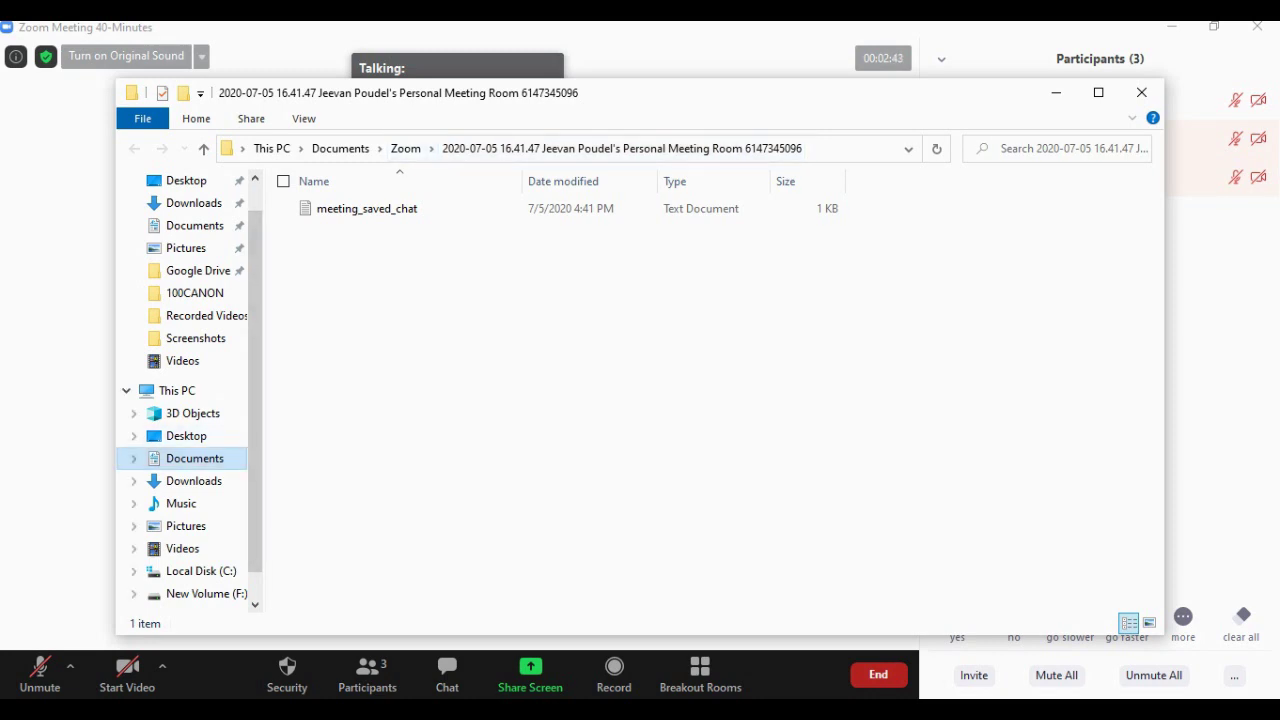
Step: Open meeting_saved_chat in Notepad and select both 'Present' attendance lines
click(366, 208)
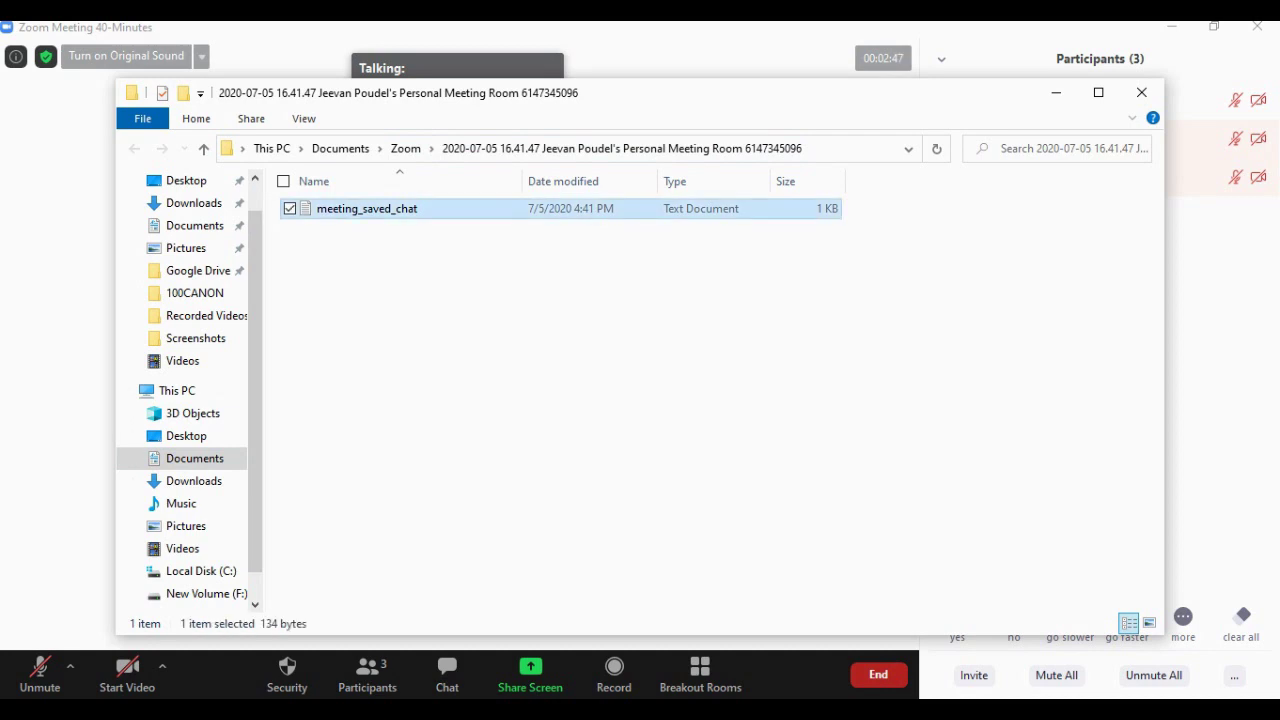
double_click(366, 208)
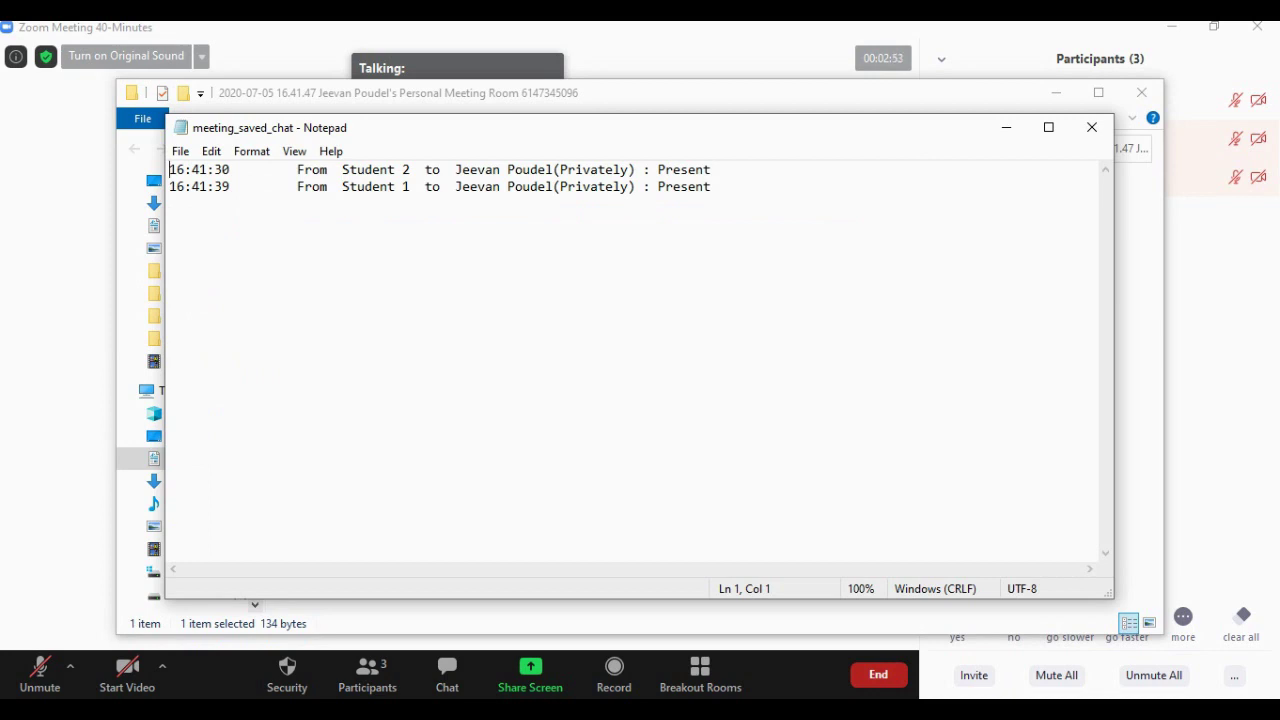
key(ctrl+a)
key(ctrl+c)
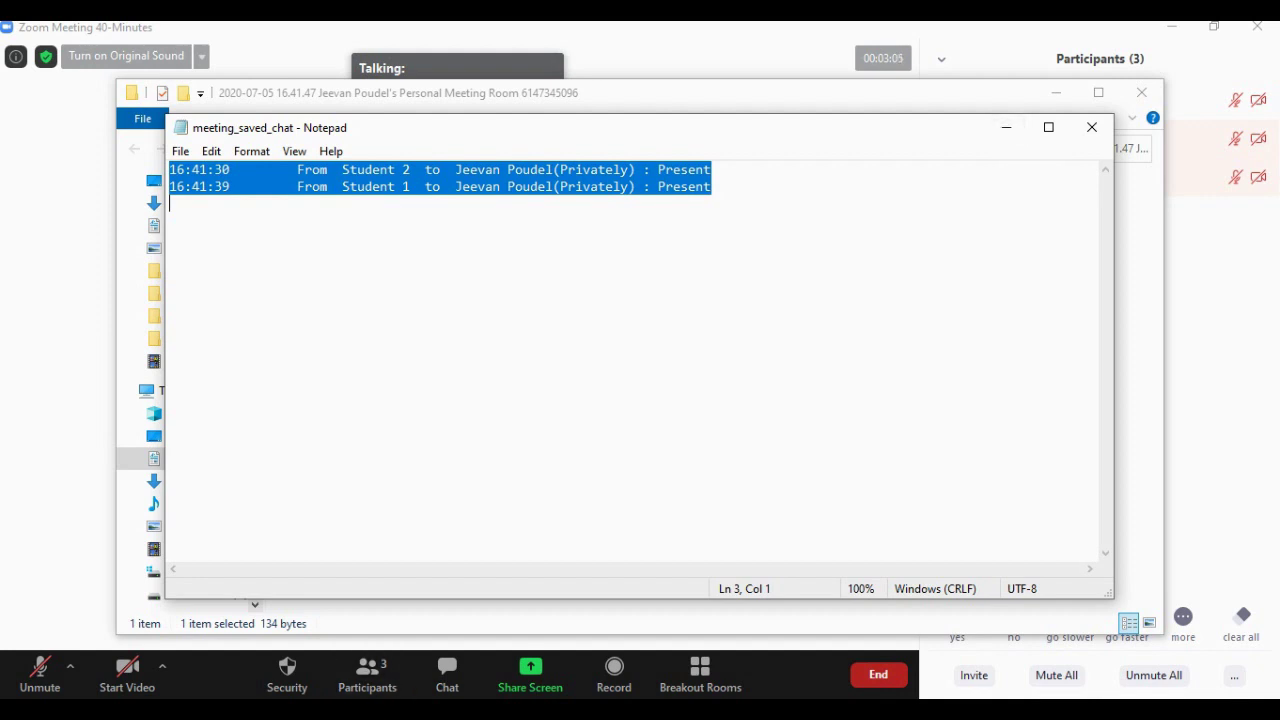
Step: Paste the two 'Present' chat lines into the spreadsheet starting at cell A2
mouse_move(387, 712)
click(387, 640)
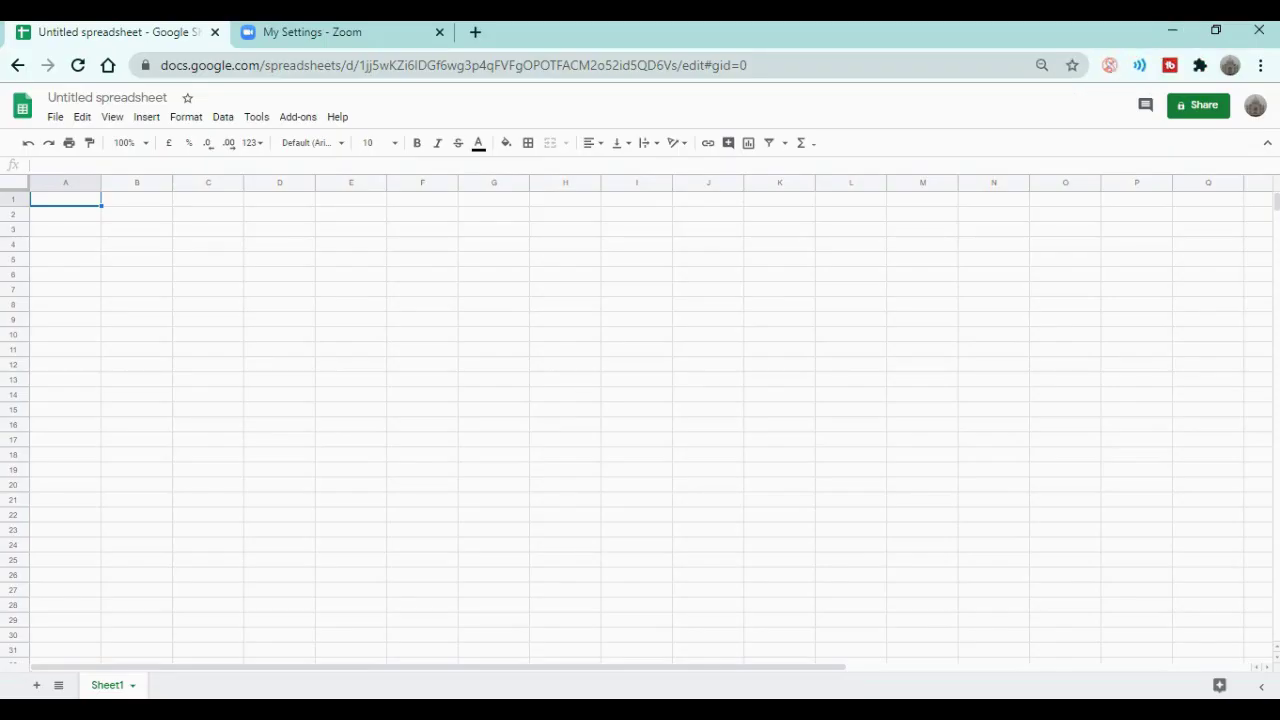
click(65, 213)
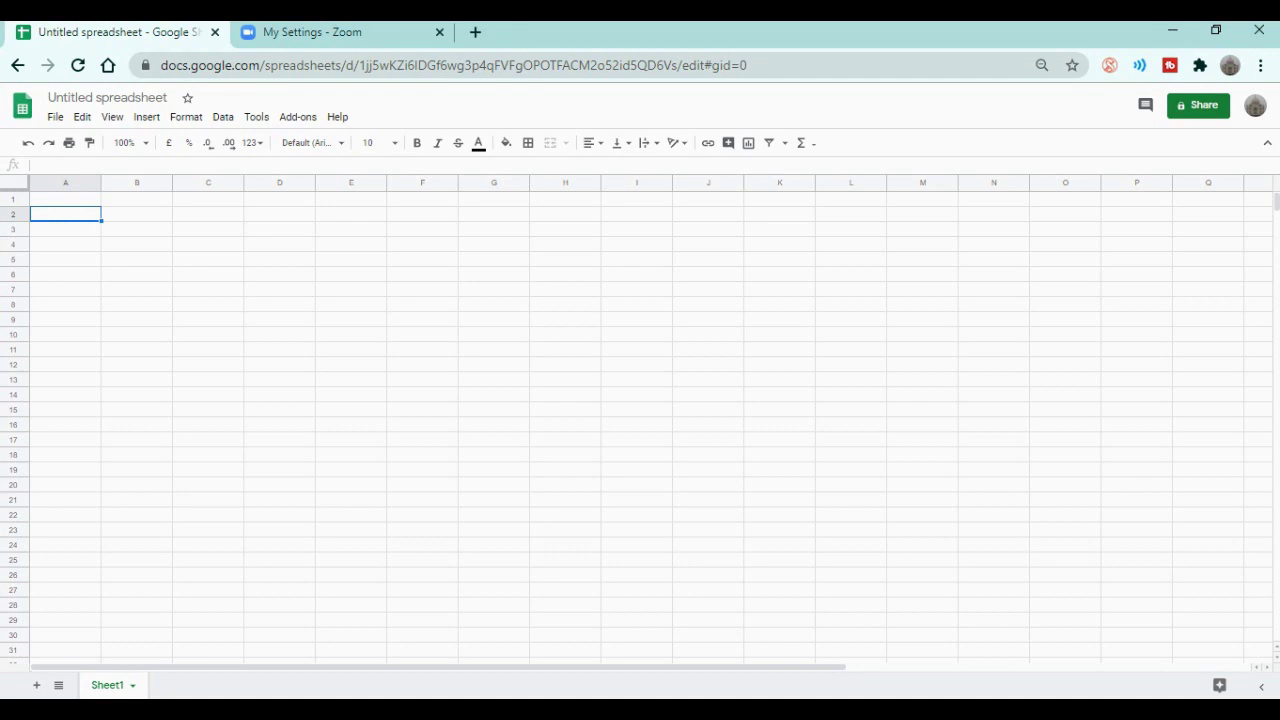
key(ctrl+v)
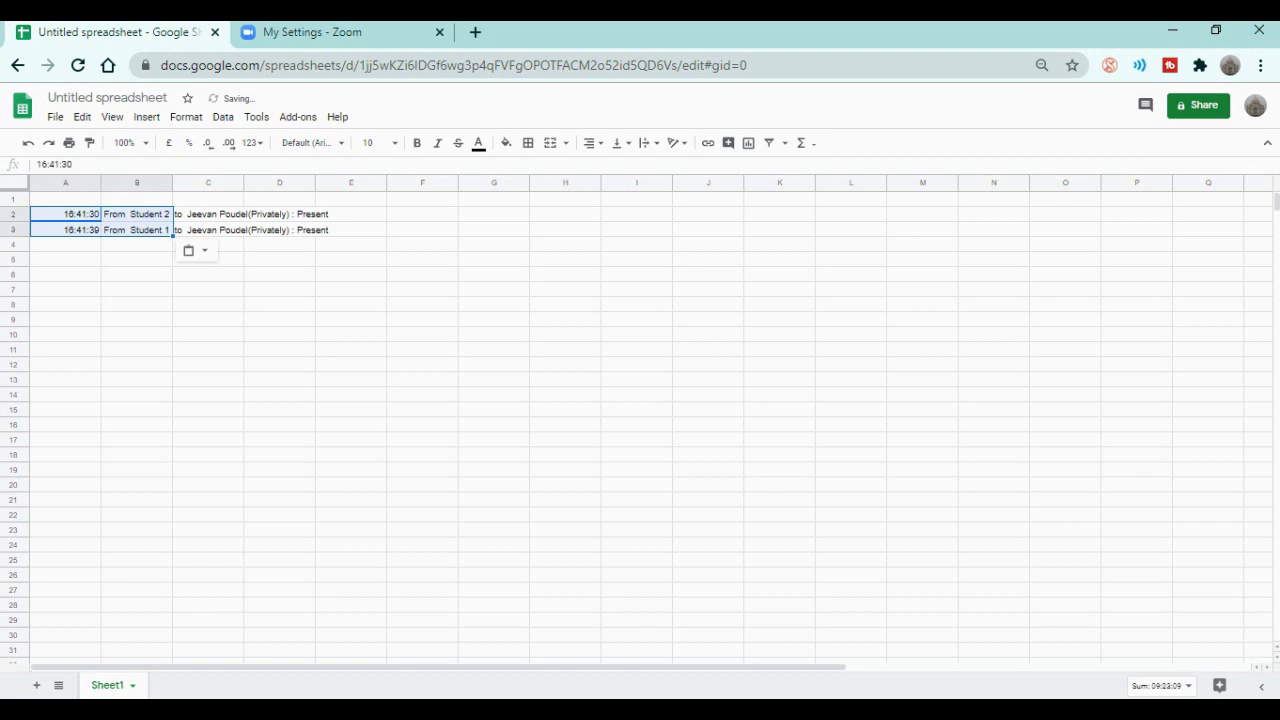
click(137, 244)
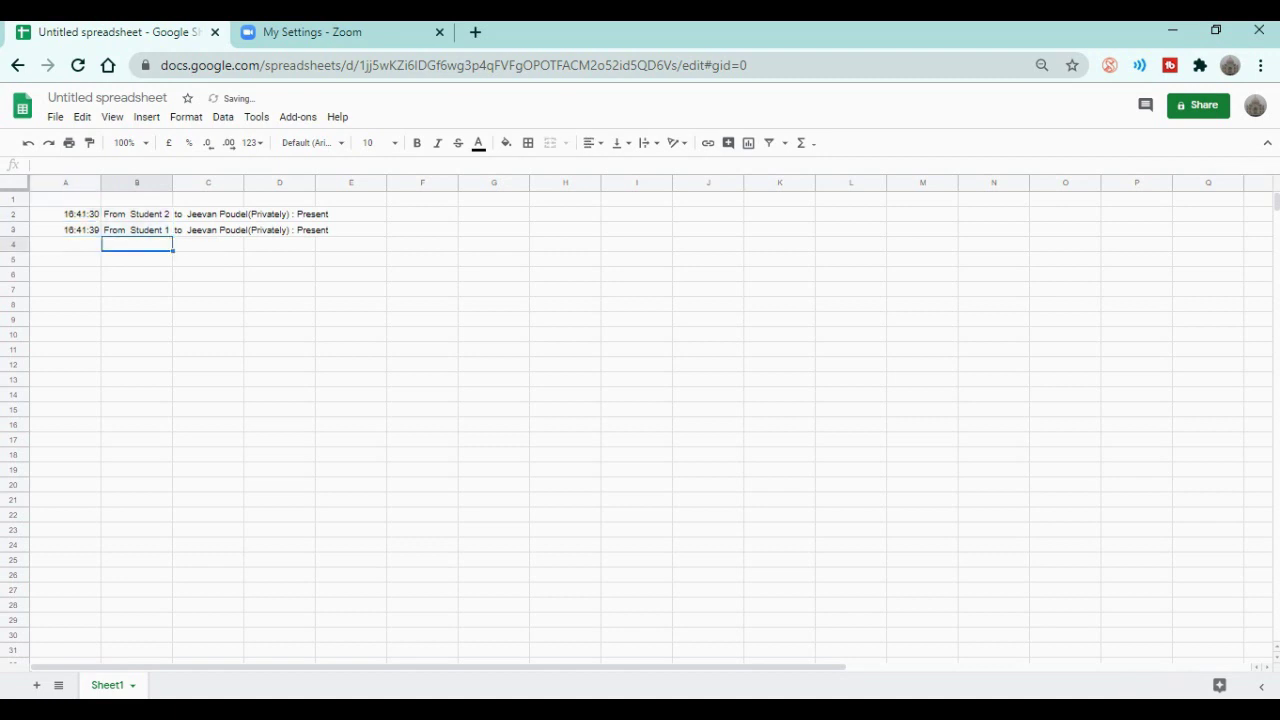
click(137, 214)
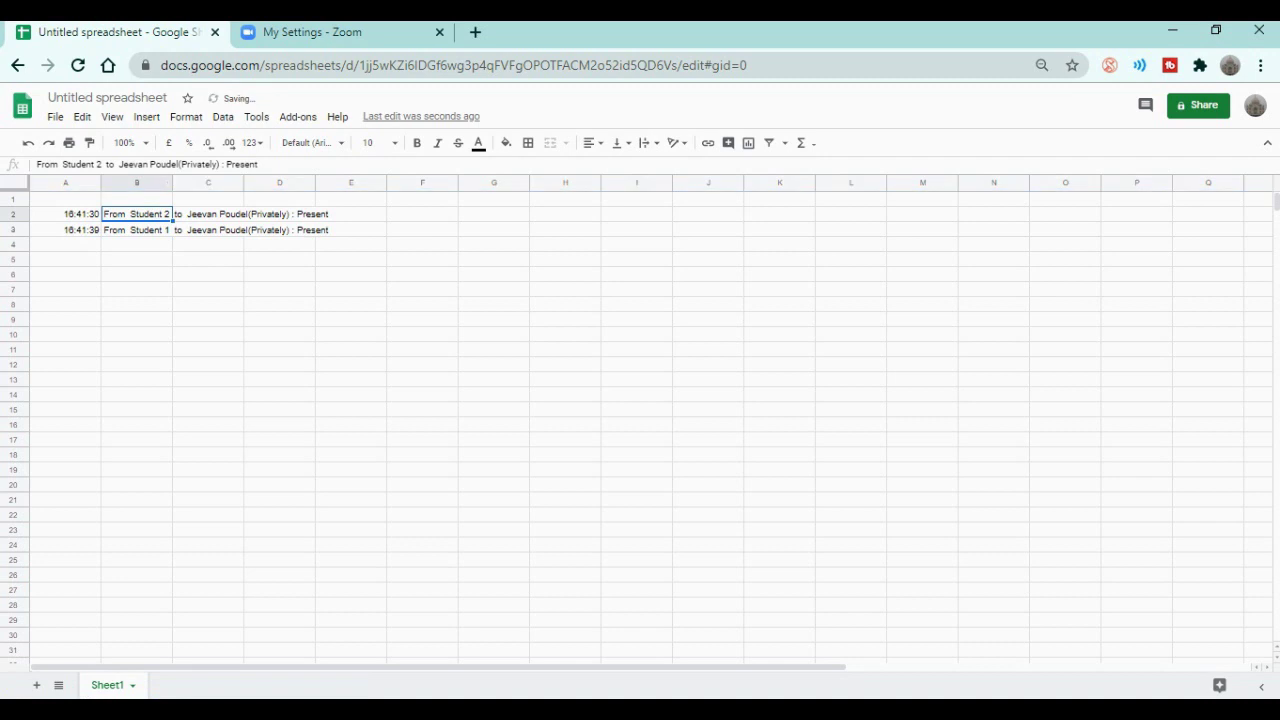
Step: Sort the sheet A→Z by column B so Student 1 comes first
click(137, 182)
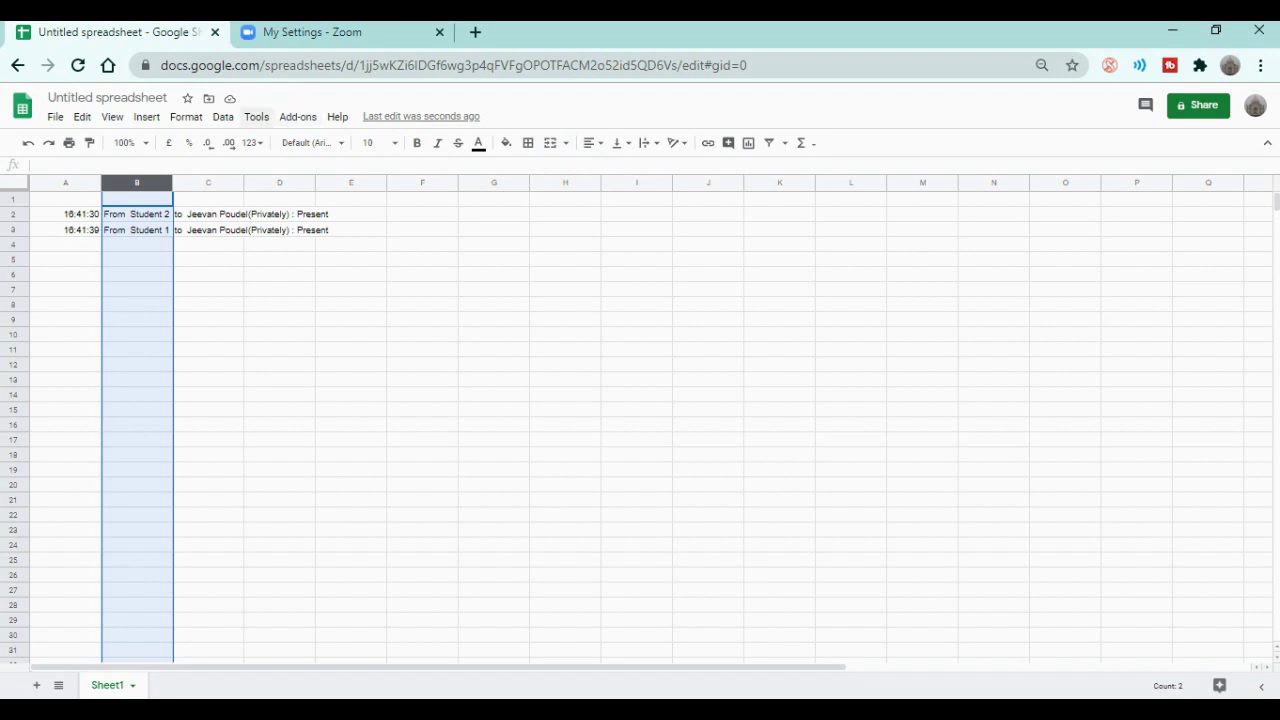
click(223, 117)
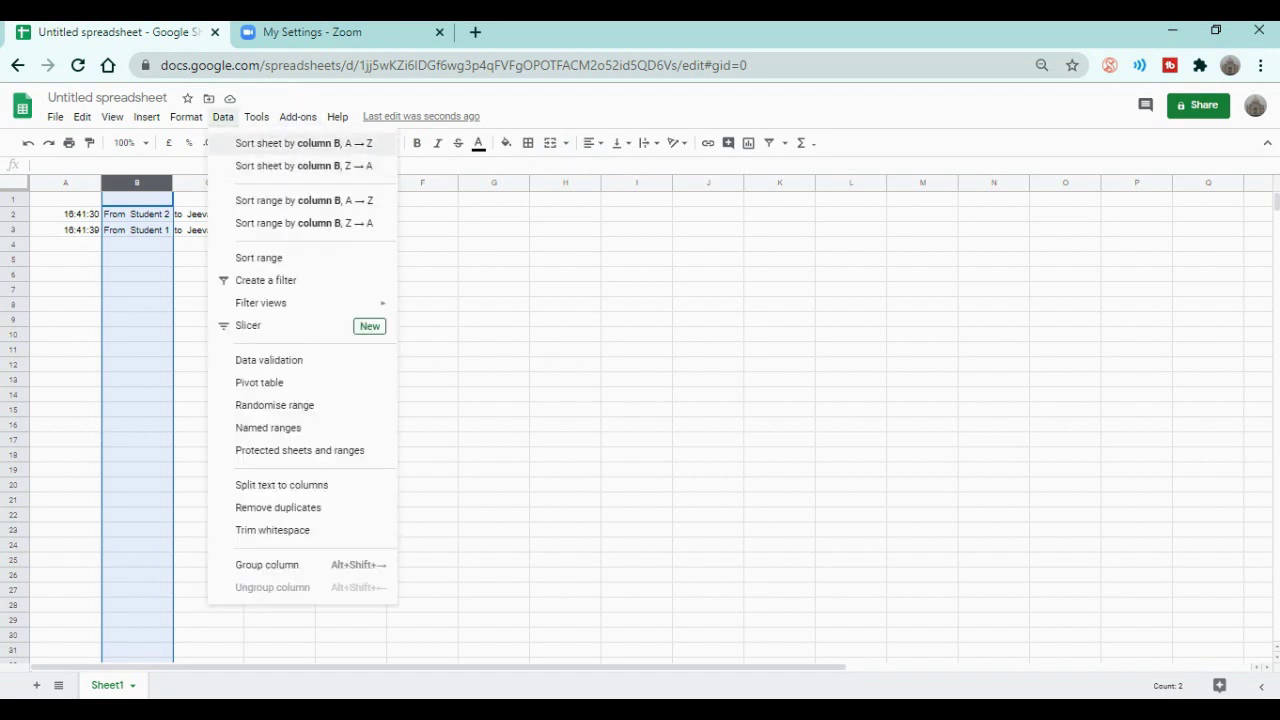
click(303, 143)
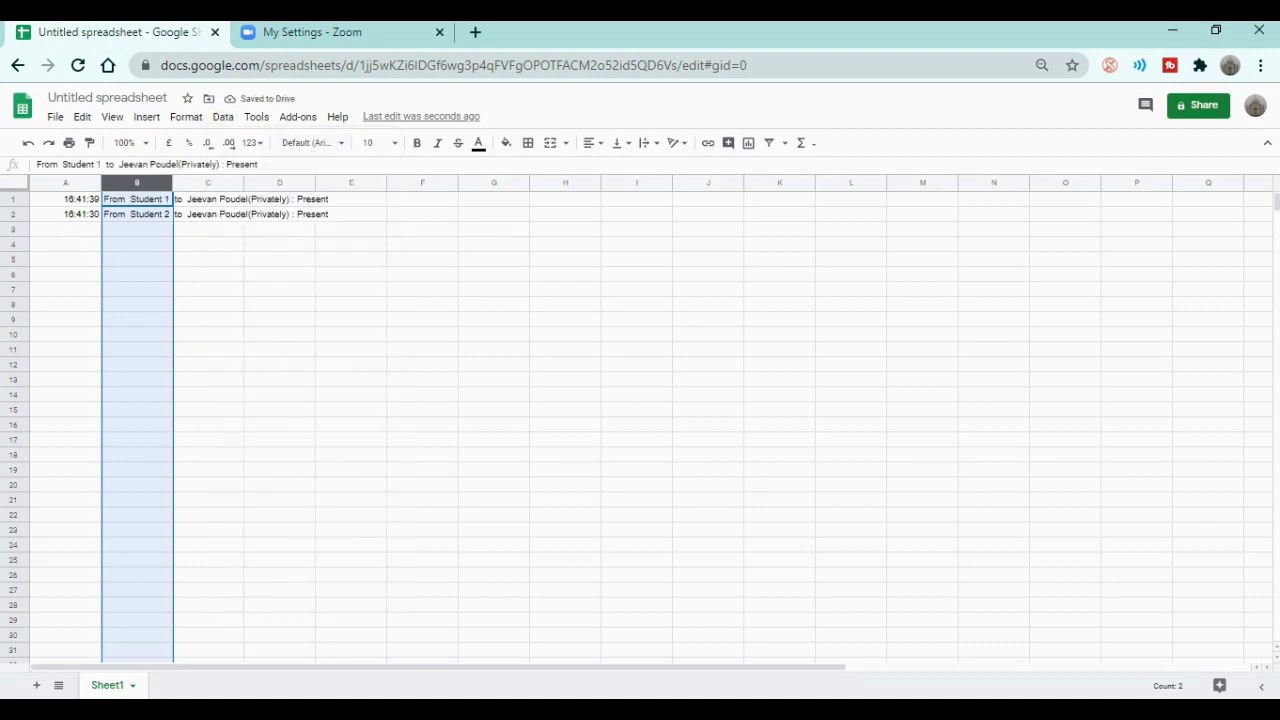
click(351, 259)
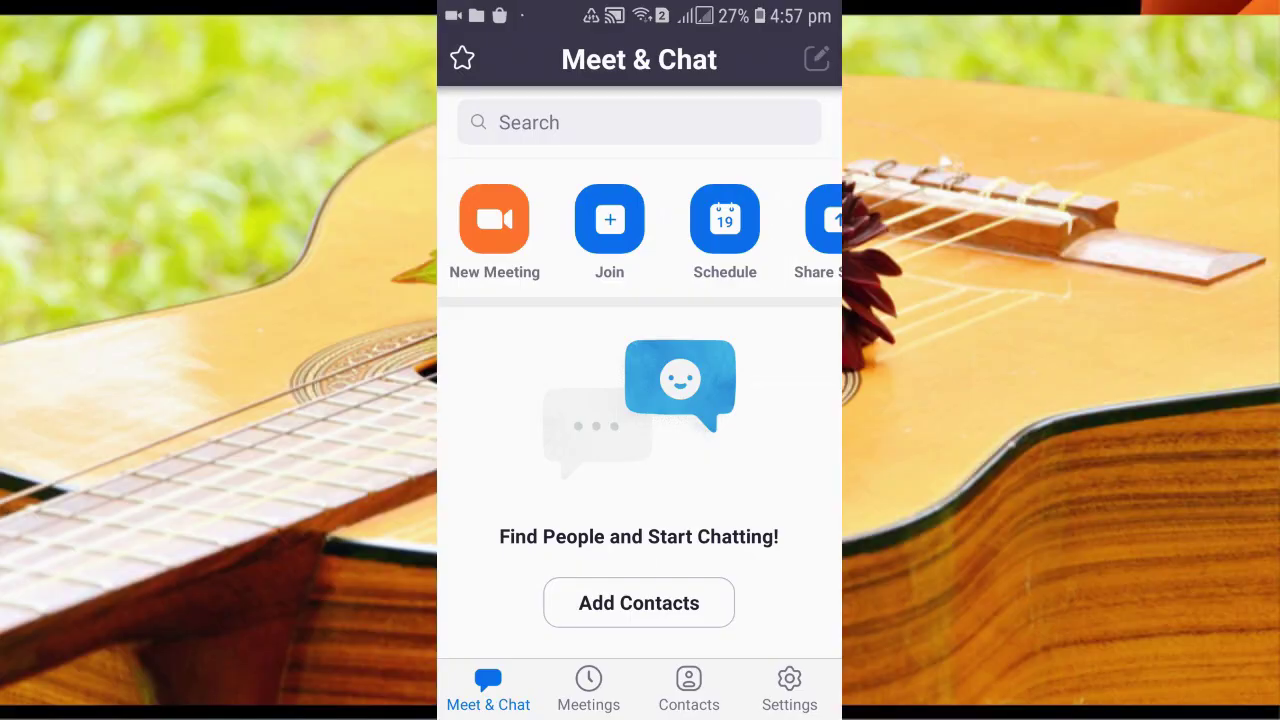
Step: Start a new Android Zoom meeting with Video On left off
click(494, 218)
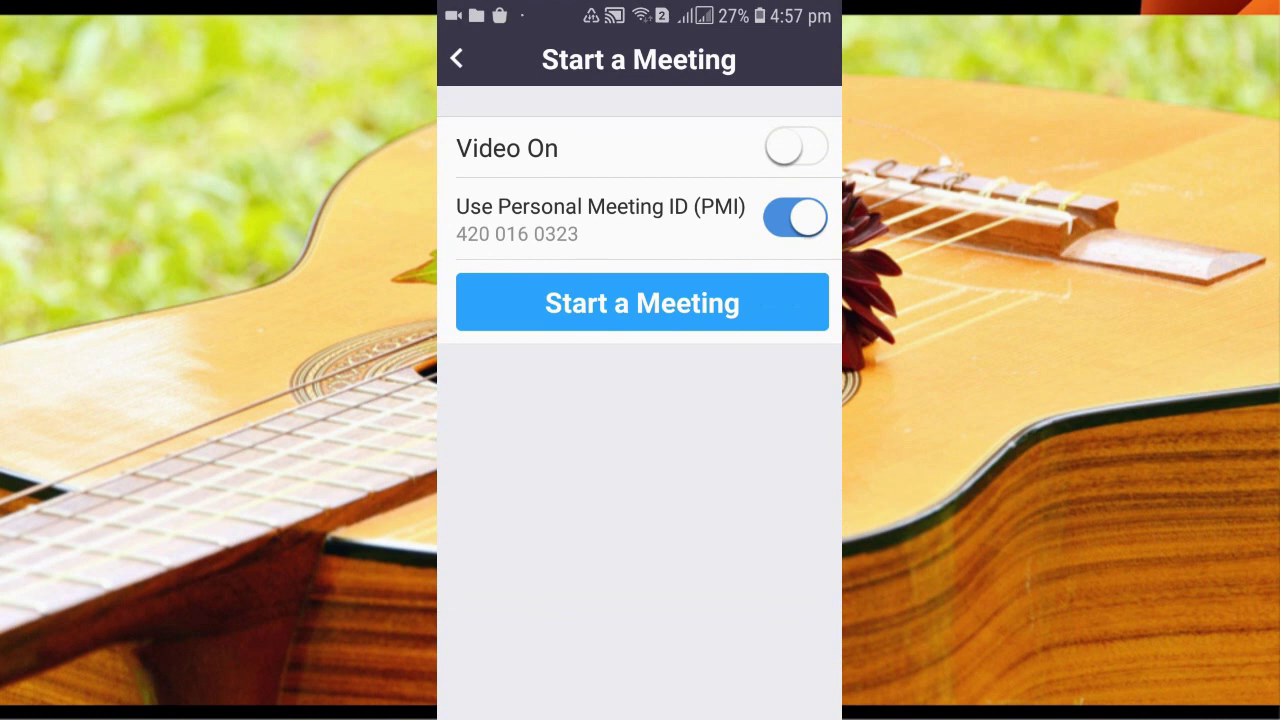
click(642, 302)
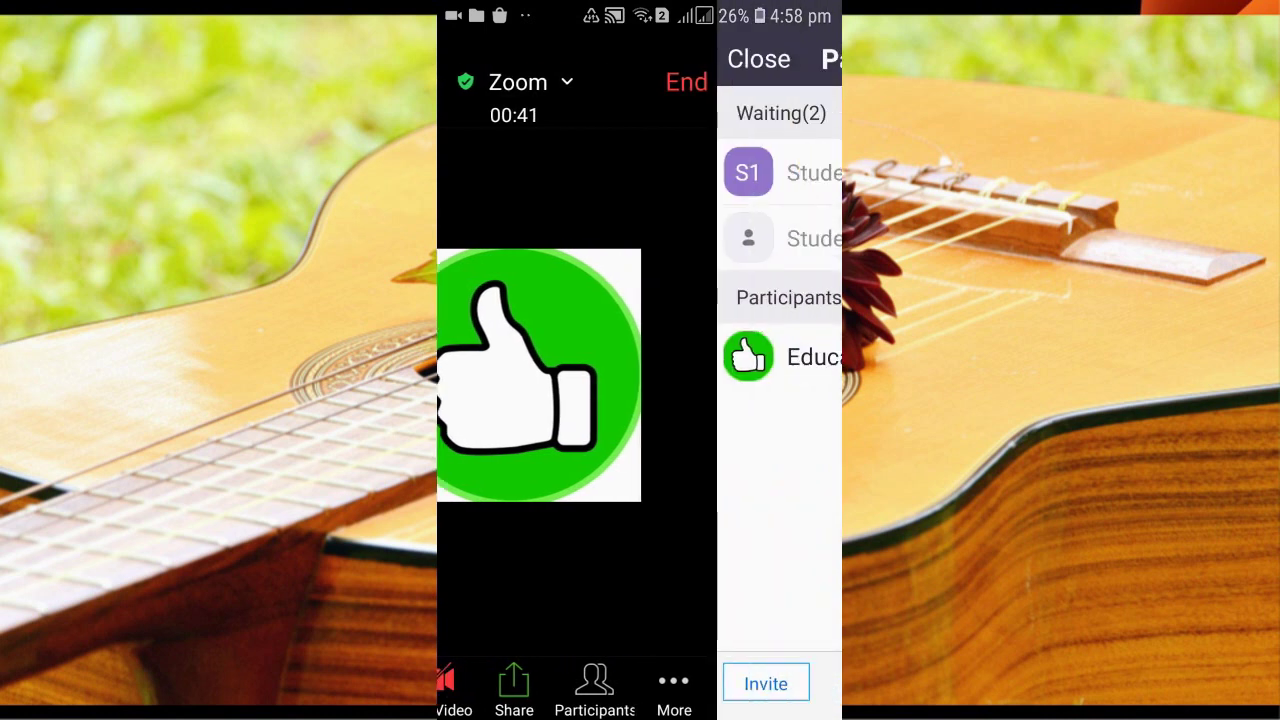
Step: Admit Student 2 from the waiting room so the host, Student 1 and Student 2 are listed
click(719, 688)
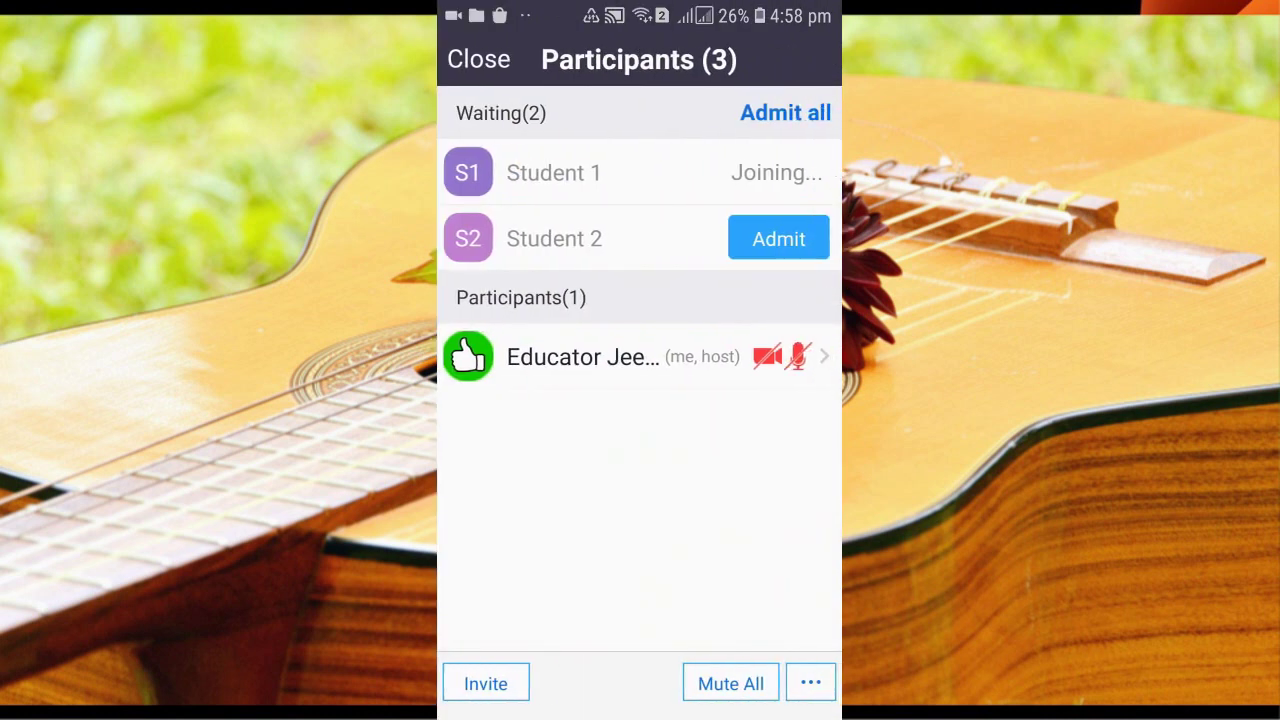
click(779, 238)
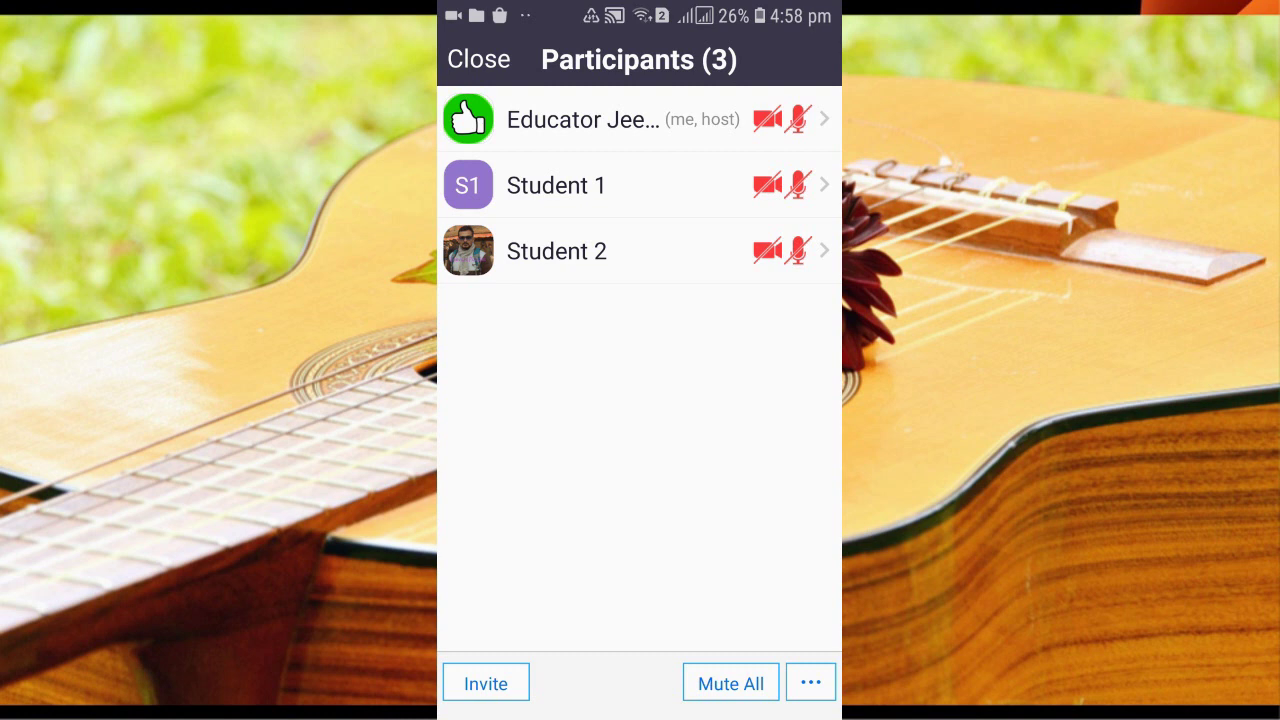
click(478, 59)
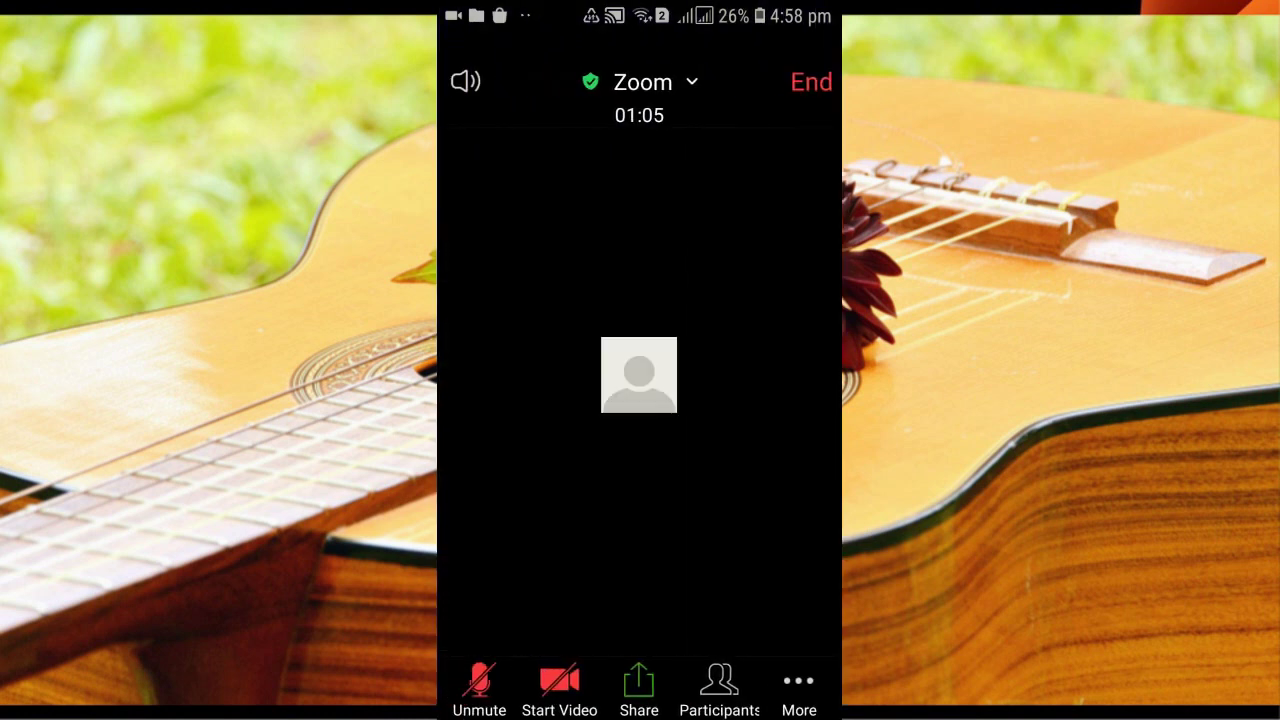
click(719, 688)
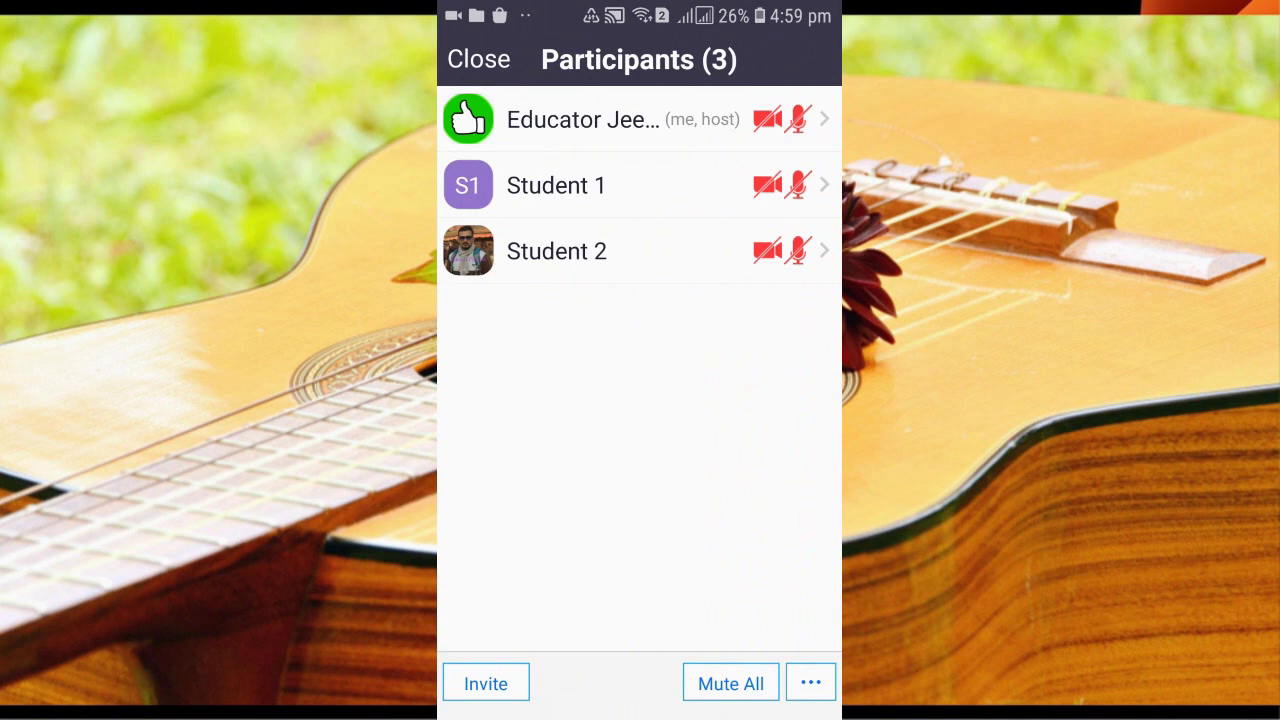
Step: Mute all participants with 'Allow participants to unmute themselves' unchecked
click(730, 683)
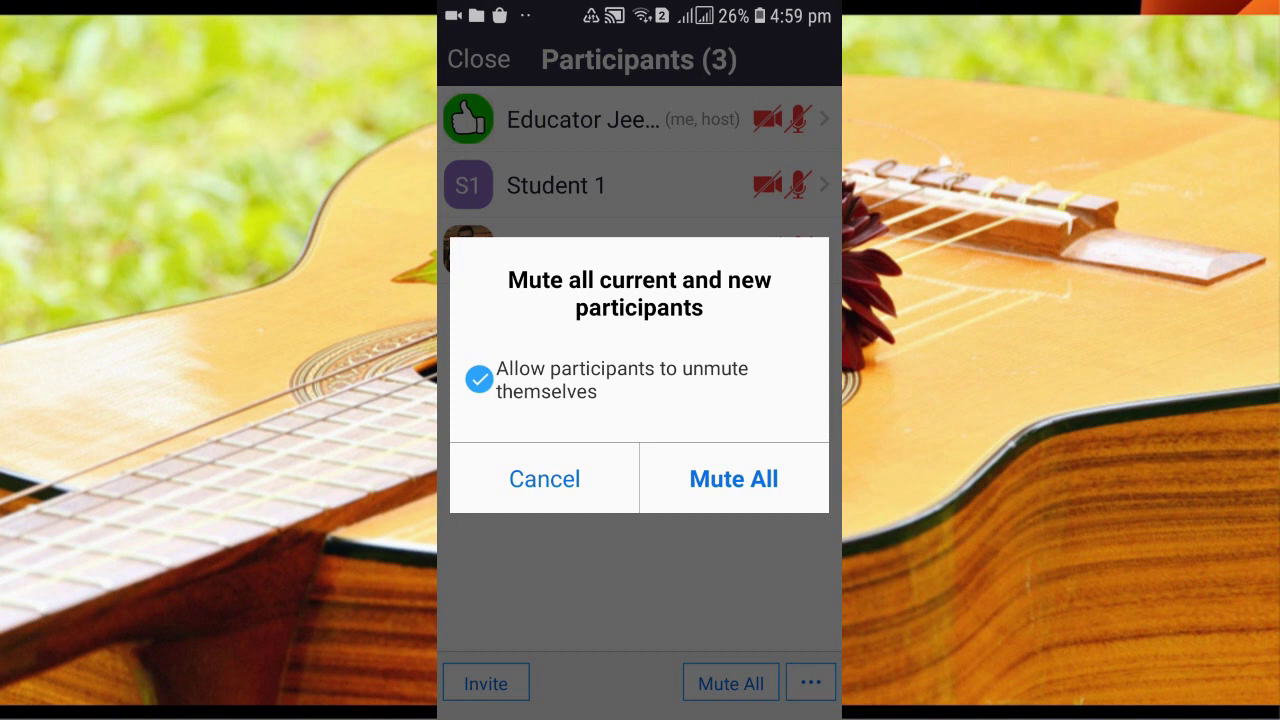
click(479, 379)
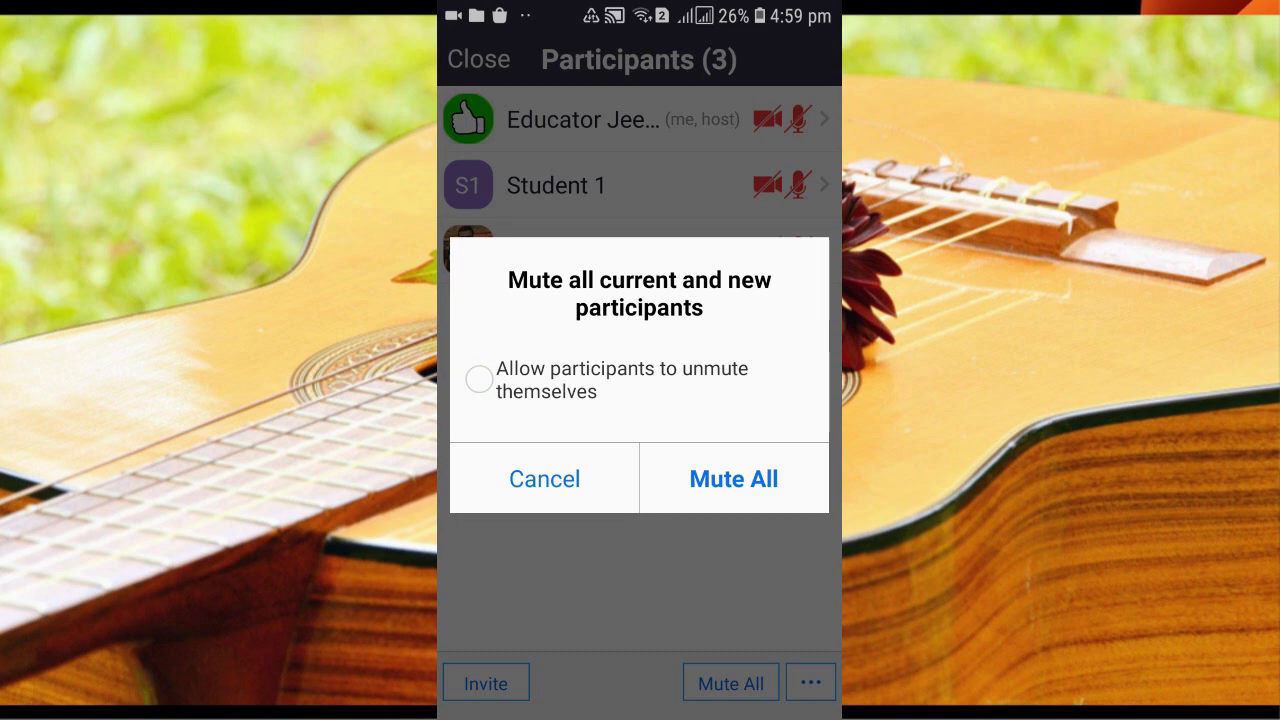
click(733, 479)
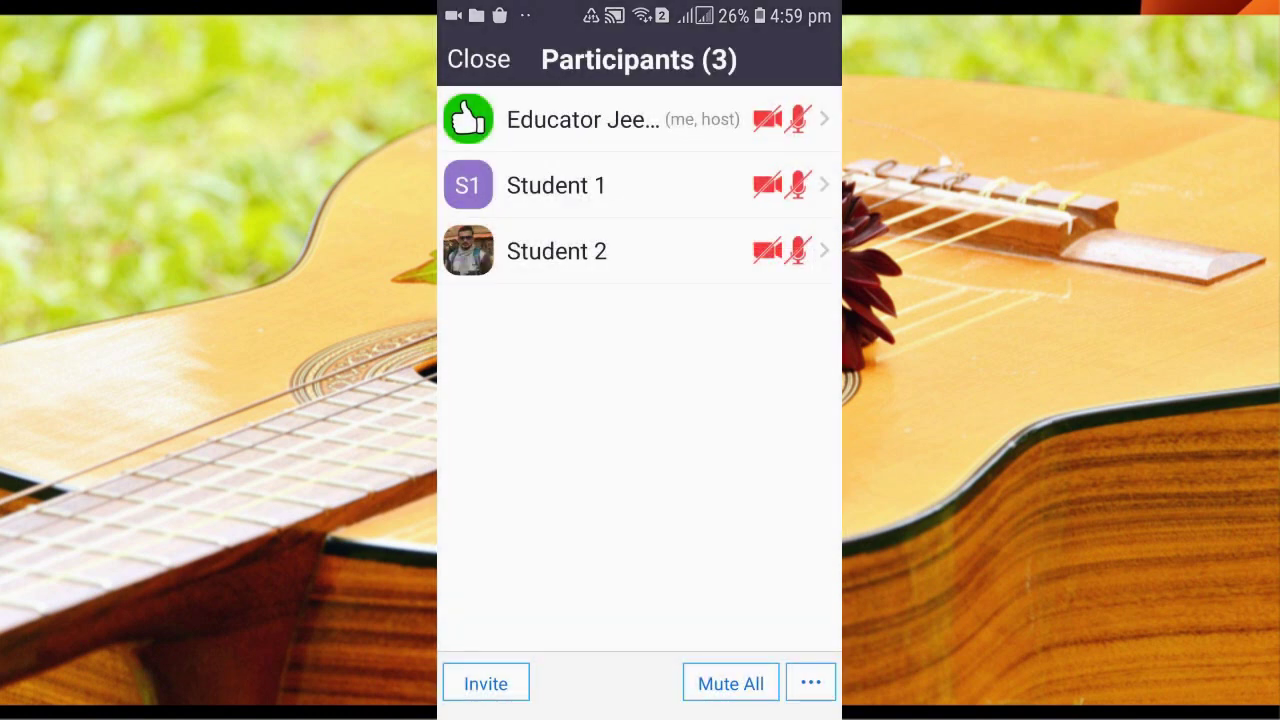